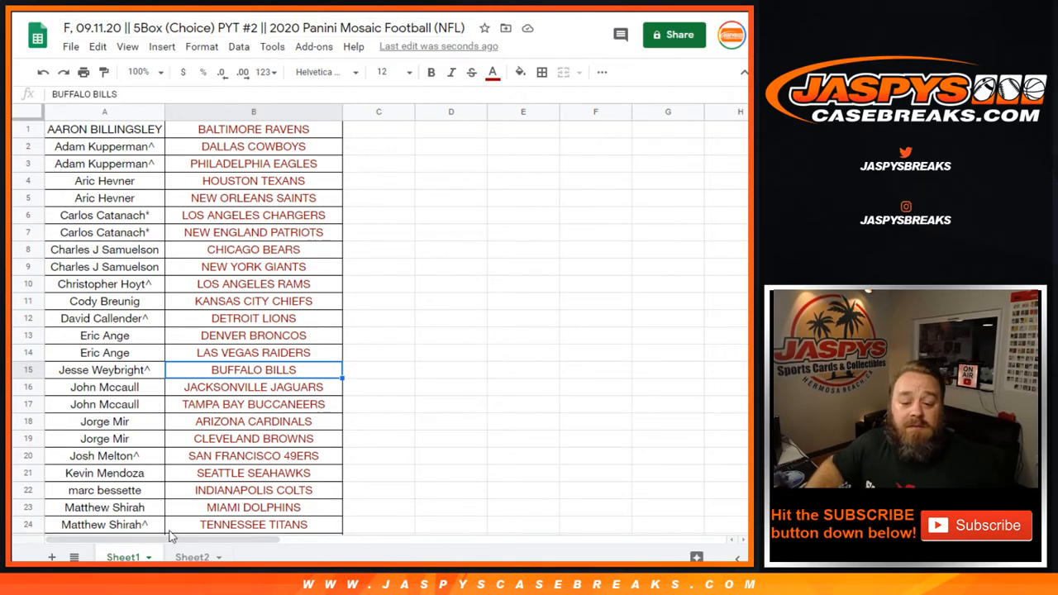
{"action": "scroll", "coordinate": [122, 326], "scroll_direction": "down", "scroll_amount": 3}
{"action": "scroll", "coordinate": [121, 326], "scroll_direction": "down", "scroll_amount": 2}
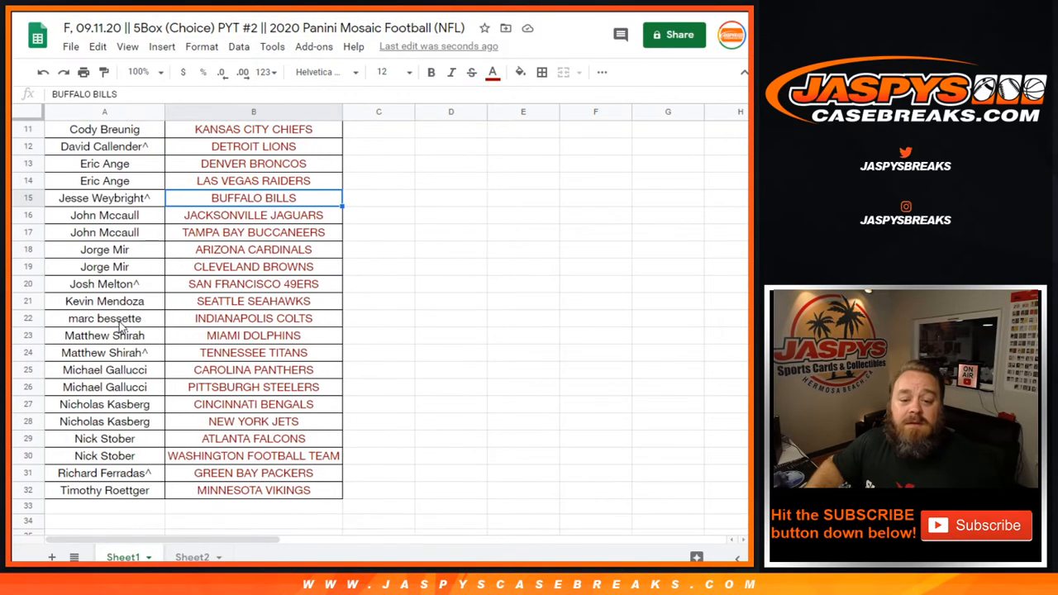
Step: Copy the eleven names in C1:C11 on Sheet2
{"action": "left_click", "coordinate": [197, 557]}
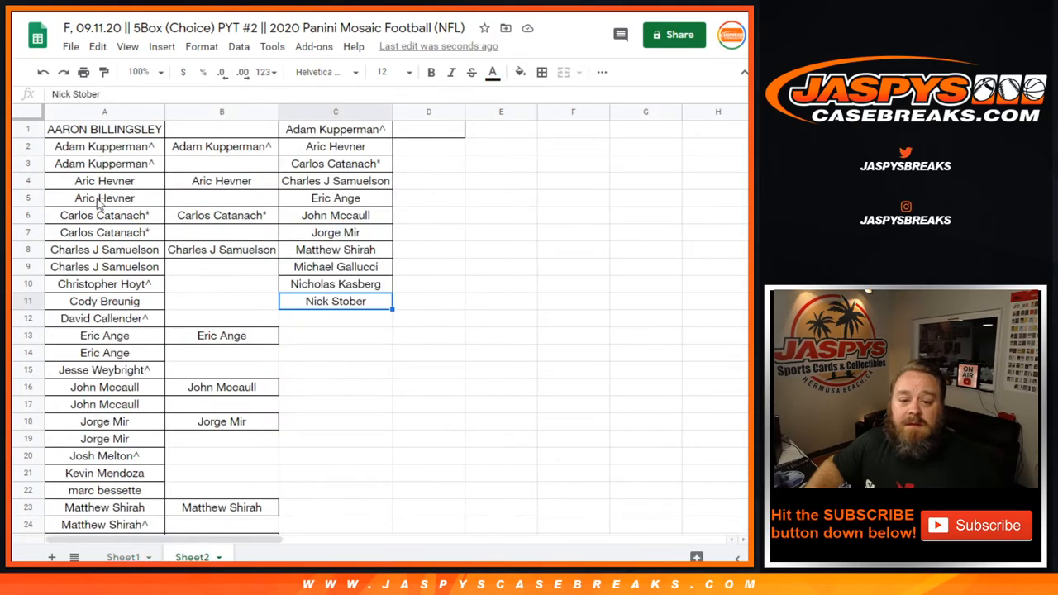
{"action": "scroll", "coordinate": [110, 383], "scroll_direction": "down", "scroll_amount": 2}
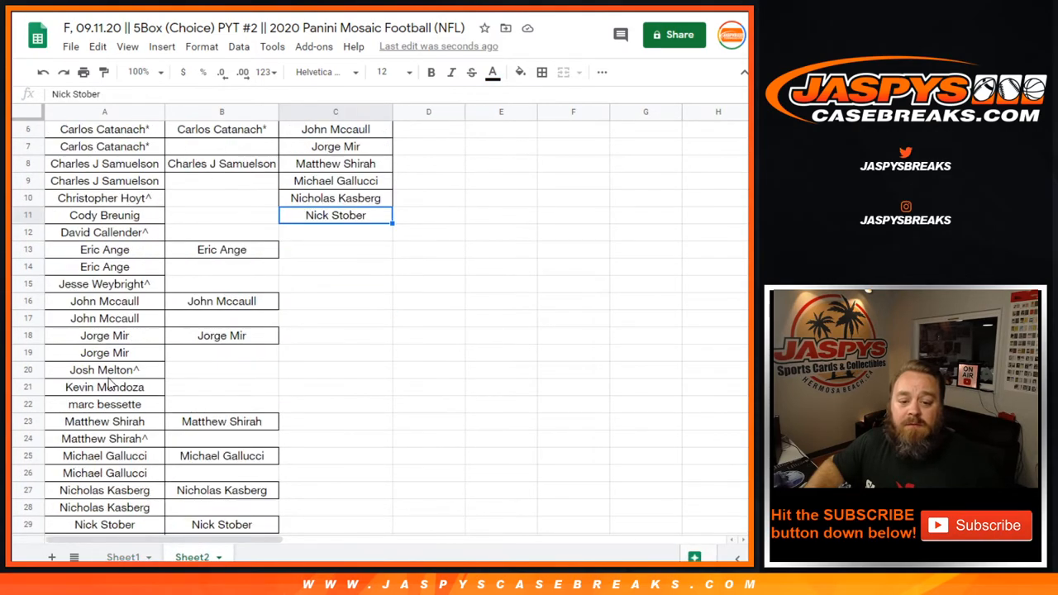
{"action": "scroll", "coordinate": [110, 382], "scroll_direction": "down", "scroll_amount": 1}
{"action": "scroll", "coordinate": [109, 383], "scroll_direction": "up", "scroll_amount": 3}
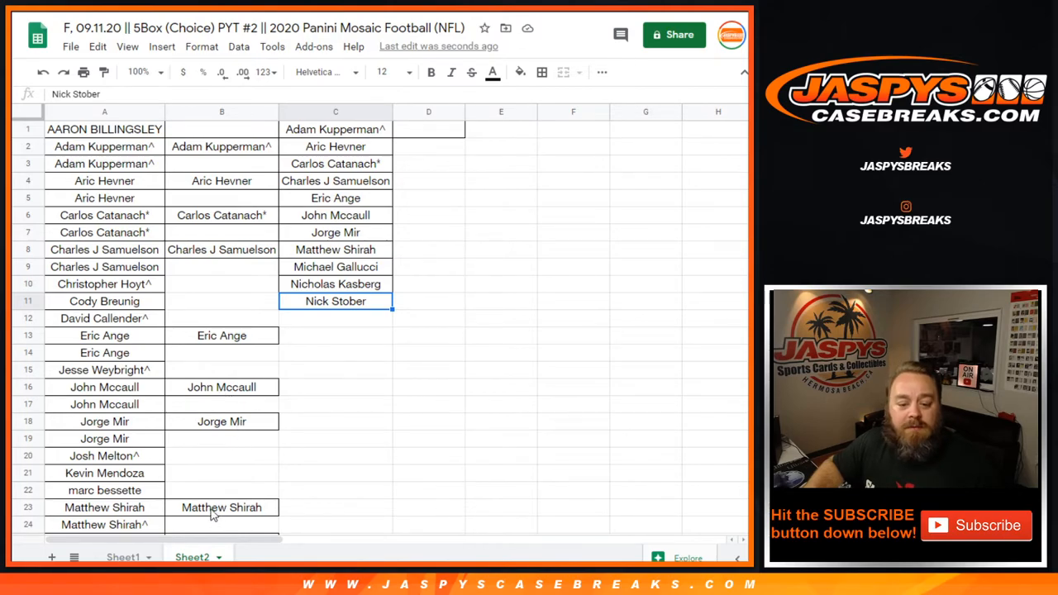
{"action": "scroll", "coordinate": [213, 514], "scroll_direction": "down", "scroll_amount": 1}
{"action": "scroll", "coordinate": [213, 513], "scroll_direction": "down", "scroll_amount": 1}
{"action": "scroll", "coordinate": [213, 496], "scroll_direction": "down", "scroll_amount": 1}
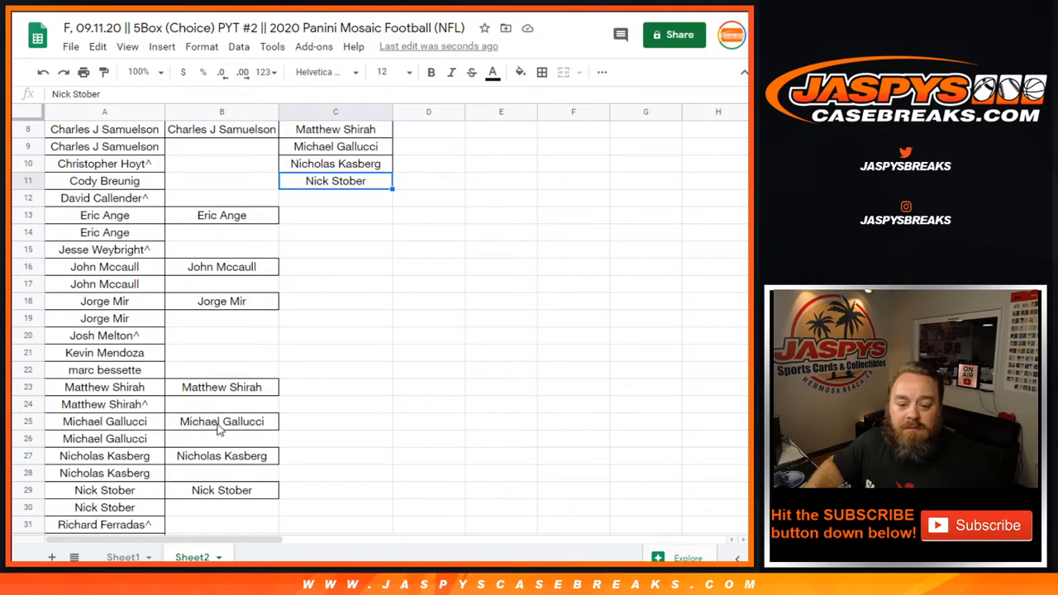
{"action": "scroll", "coordinate": [219, 461], "scroll_direction": "down", "scroll_amount": 1}
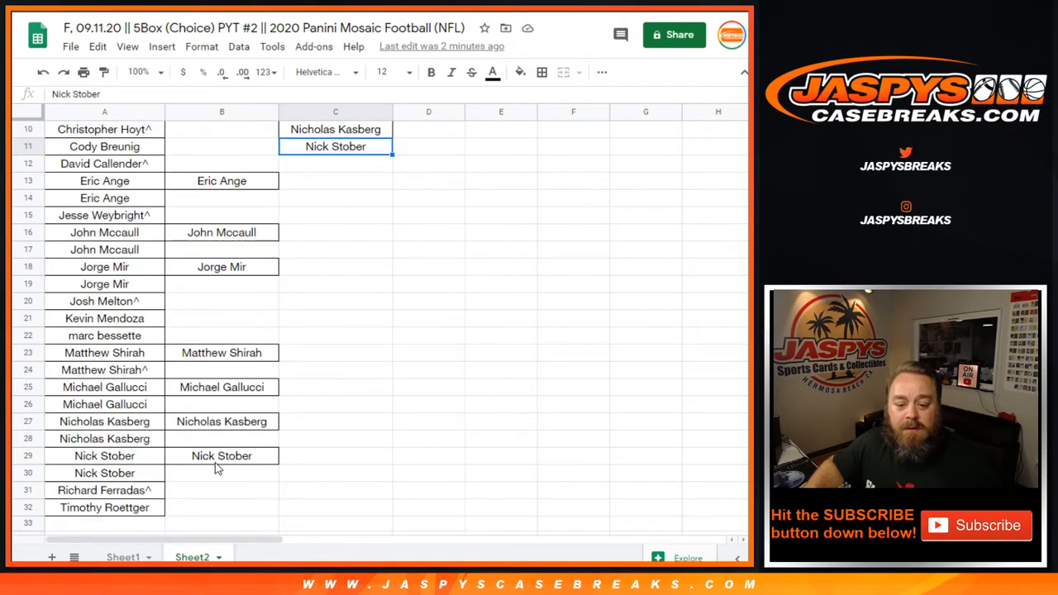
{"action": "scroll", "coordinate": [220, 466], "scroll_direction": "up", "scroll_amount": 5}
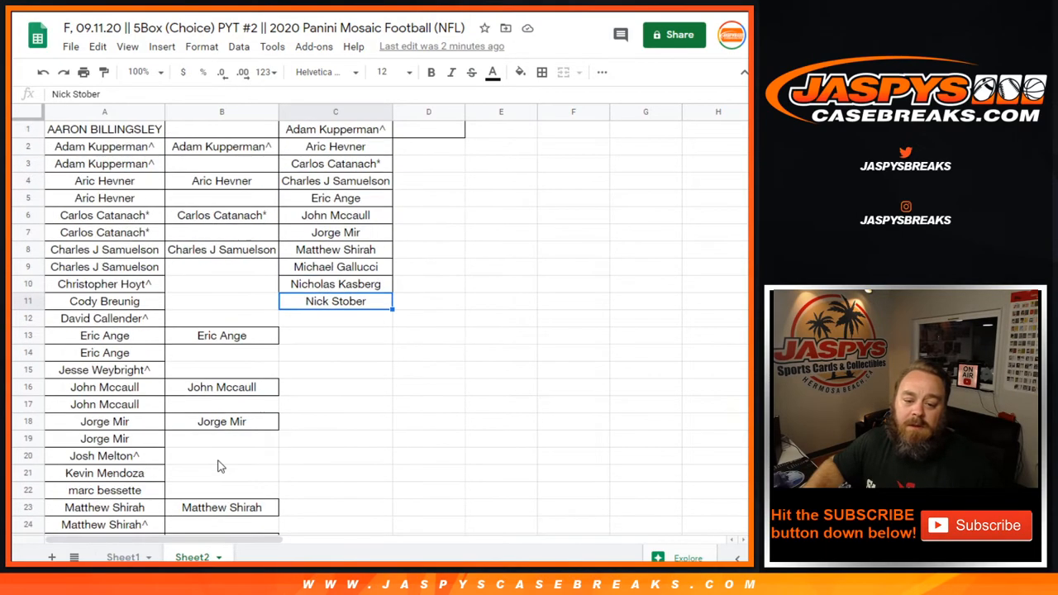
{"action": "left_click_drag", "start_coordinate": [347, 132], "coordinate": [355, 304]}
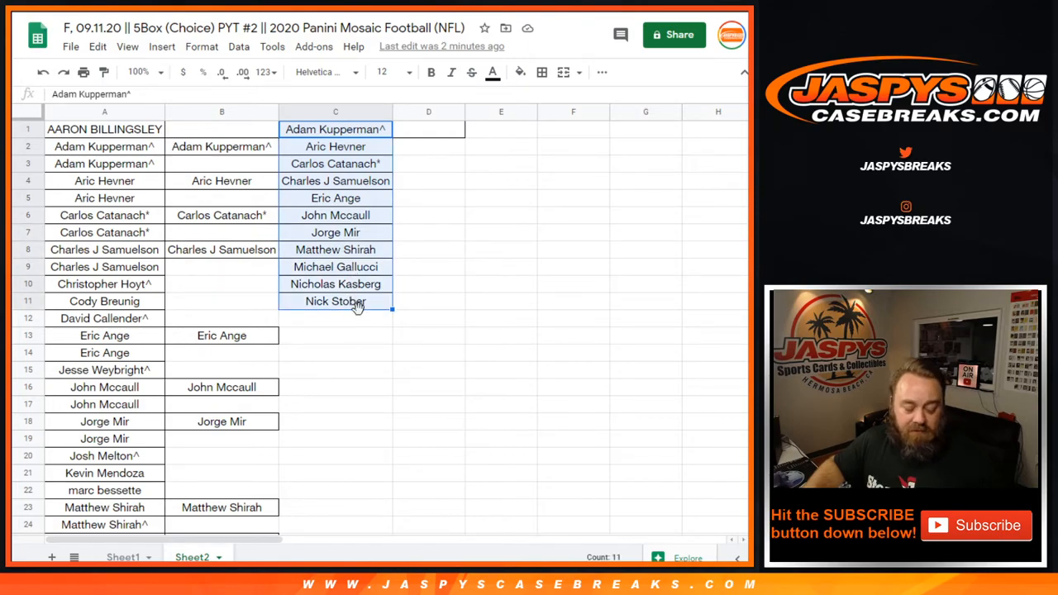
{"action": "key", "text": "ctrl+c"}
{"action": "key", "text": "alt+Tab"}
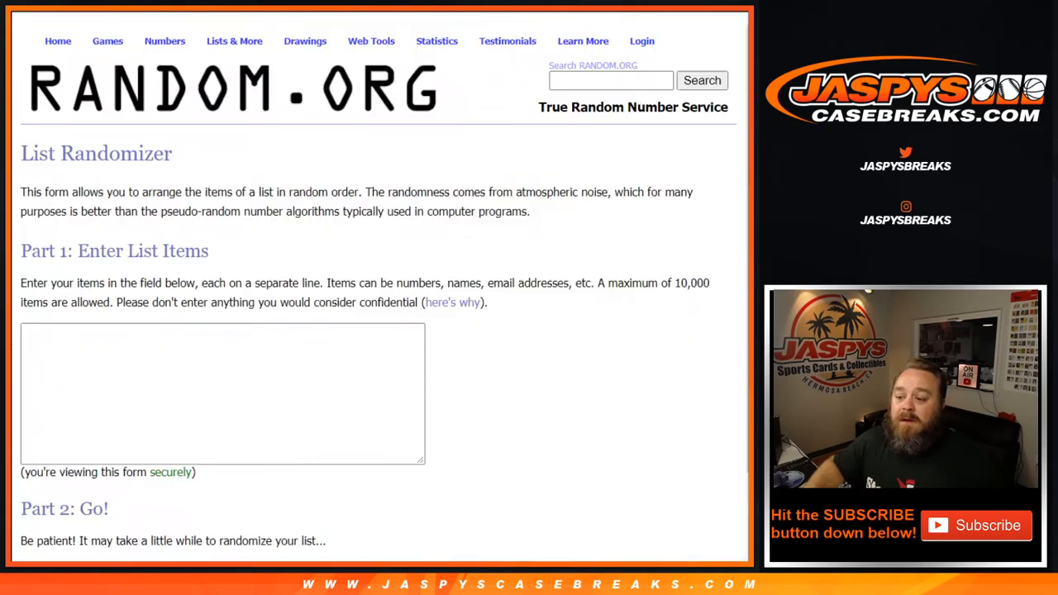
{"action": "left_click", "coordinate": [196, 339]}
{"action": "key", "text": "ctrl+v"}
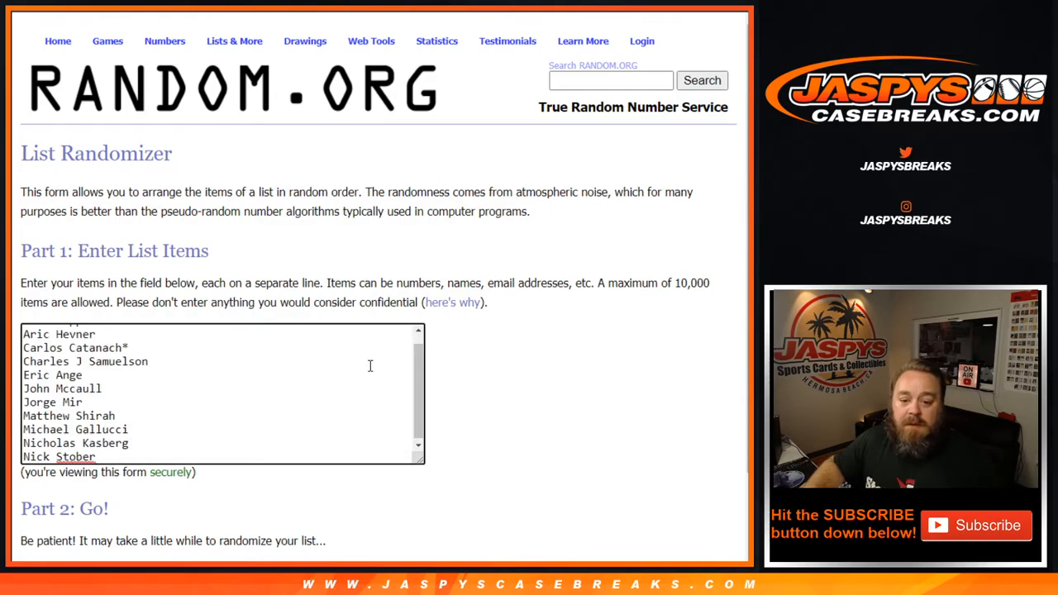
{"action": "key", "text": "ctrl+Tab"}
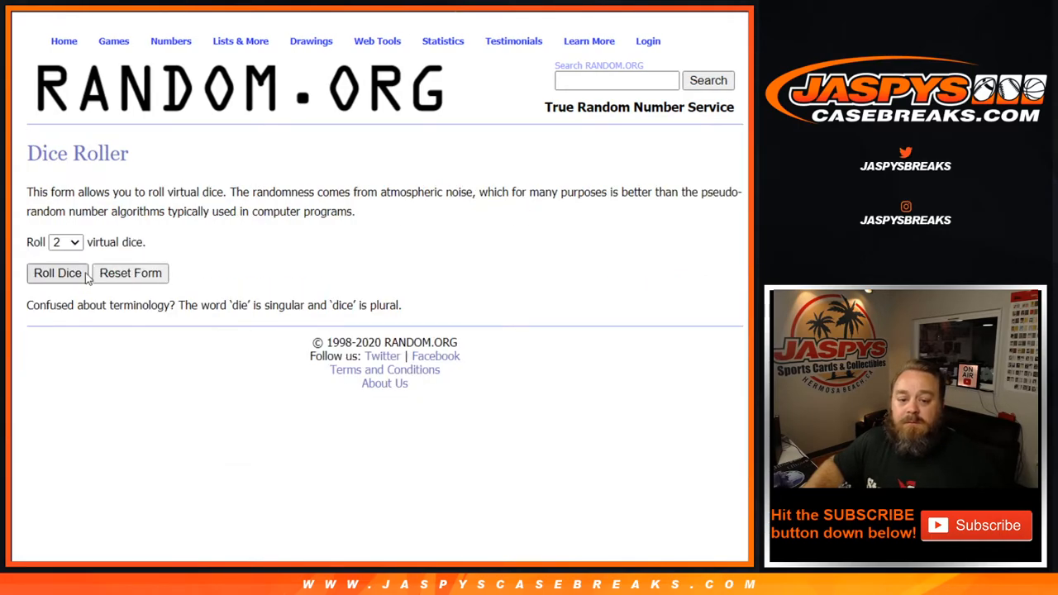
{"action": "left_click", "coordinate": [58, 273]}
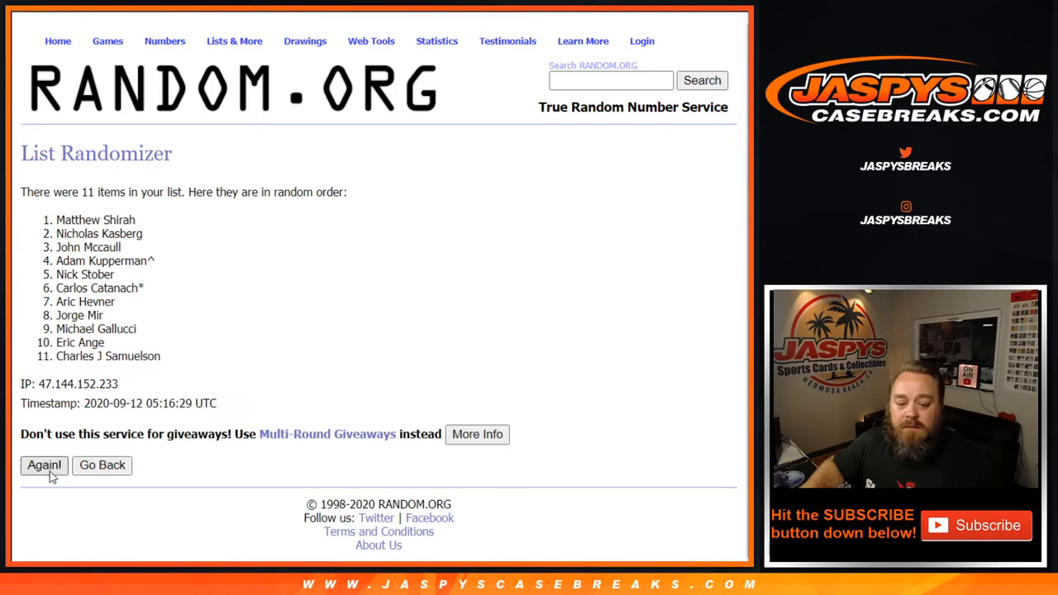
{"action": "left_click", "coordinate": [43, 465]}
{"action": "left_click", "coordinate": [44, 496]}
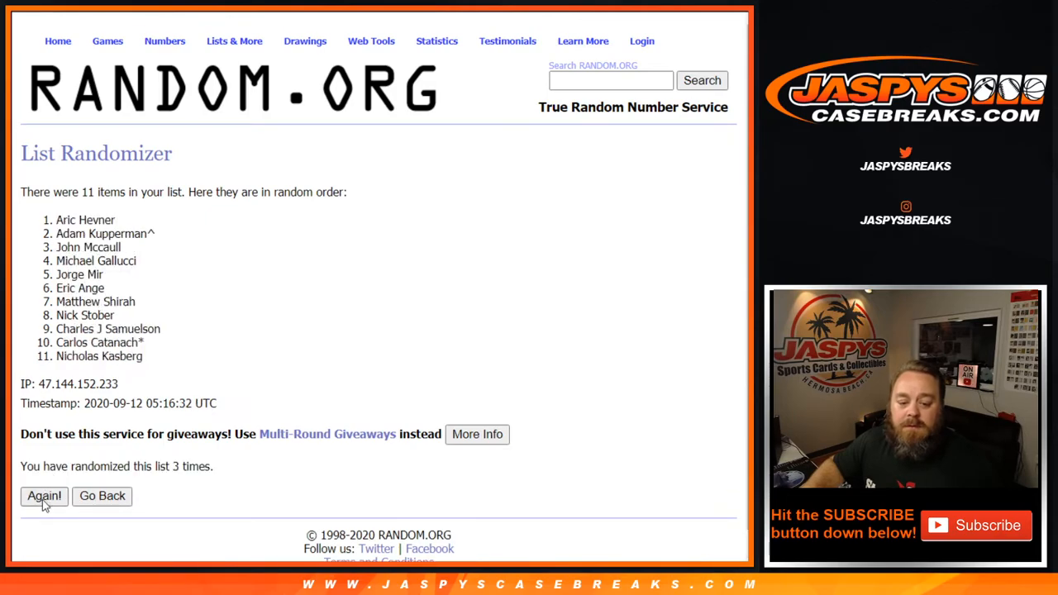
{"action": "left_click", "coordinate": [44, 496]}
{"action": "left_click", "coordinate": [44, 496]}
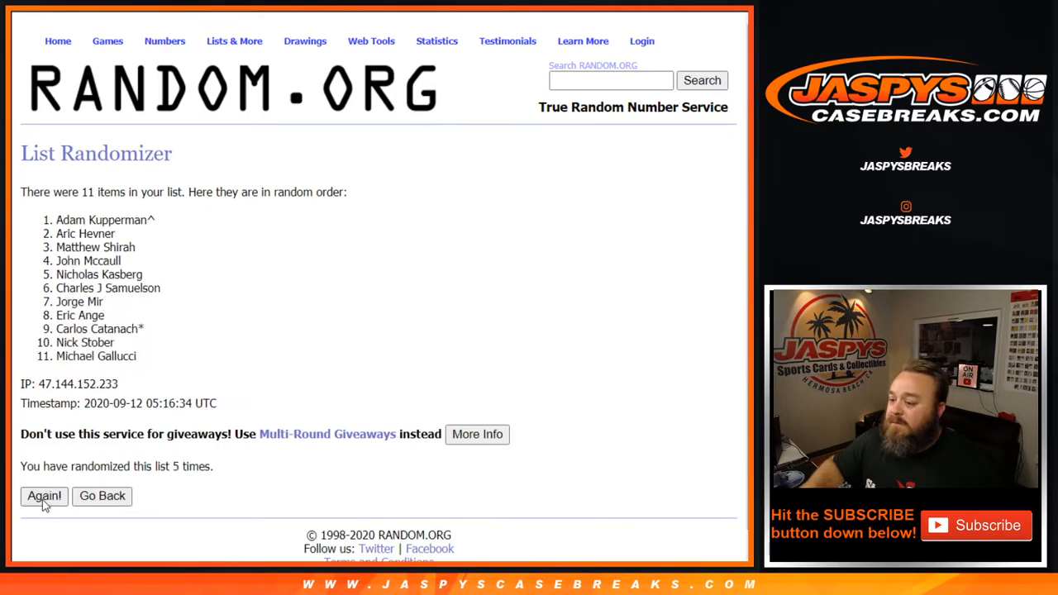
{"action": "left_click", "coordinate": [44, 496]}
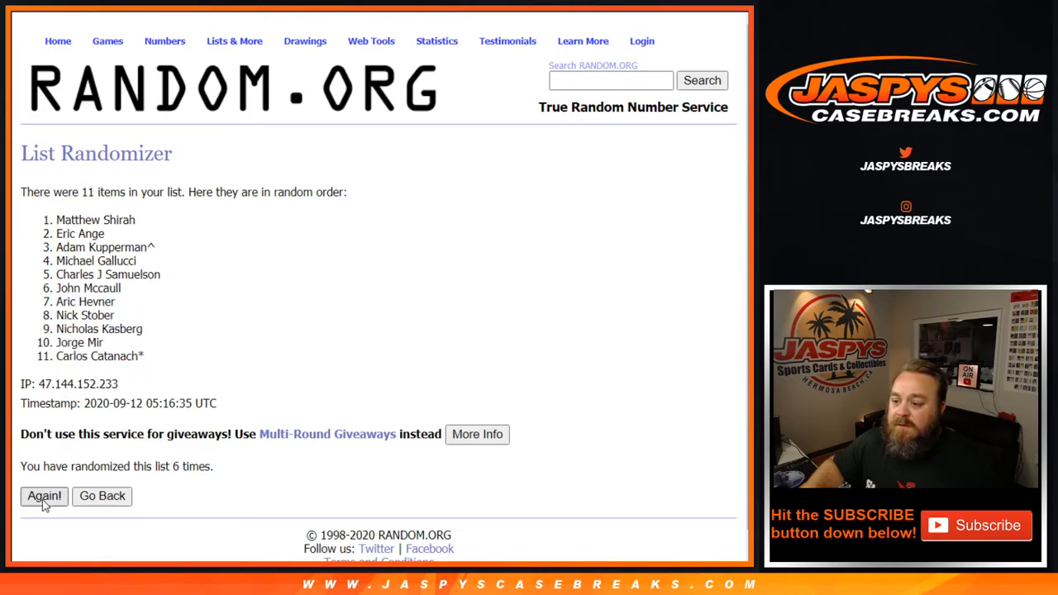
{"action": "left_click", "coordinate": [44, 496]}
{"action": "left_click", "coordinate": [44, 496]}
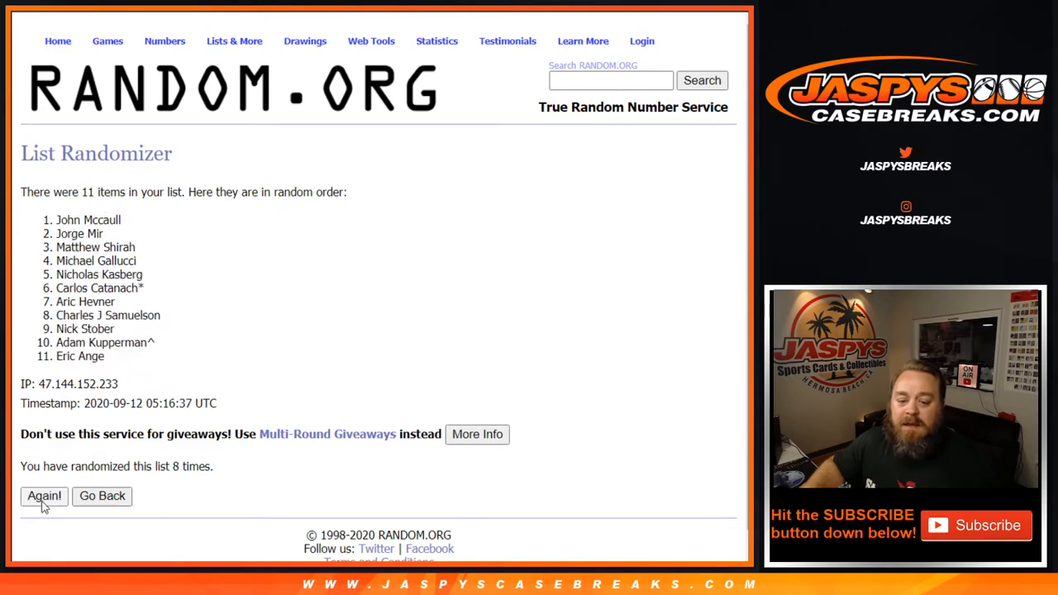
{"action": "left_click", "coordinate": [44, 500]}
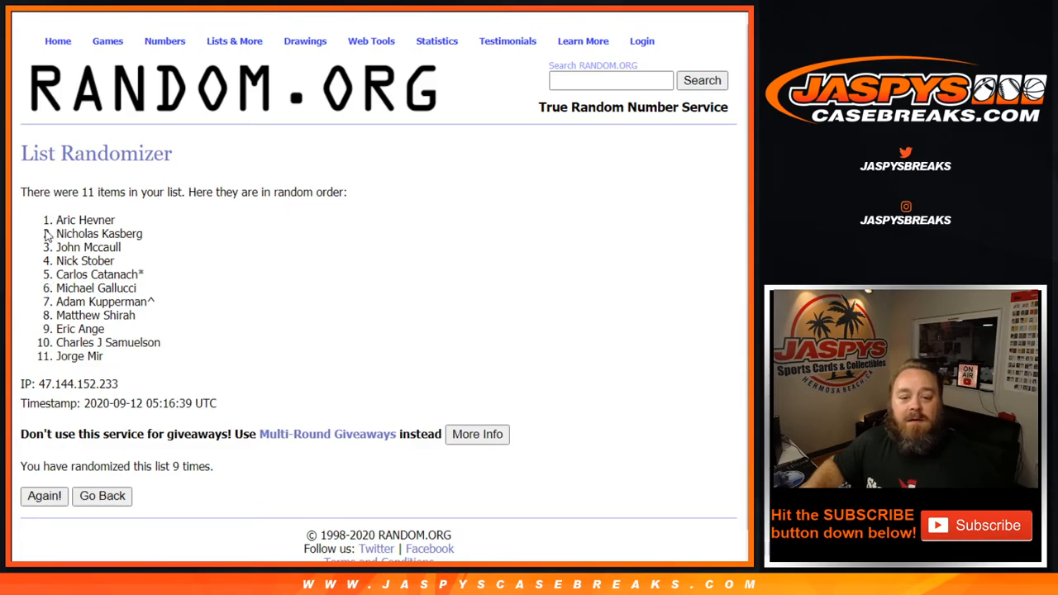
{"action": "mouse_move", "coordinate": [56, 216]}
{"action": "left_mouse_down"}
{"action": "mouse_move", "coordinate": [76, 247]}
{"action": "mouse_move", "coordinate": [142, 275]}
{"action": "mouse_move", "coordinate": [58, 233]}
{"action": "mouse_move", "coordinate": [56, 220]}
{"action": "left_mouse_up"}
{"action": "left_click", "coordinate": [142, 275]}
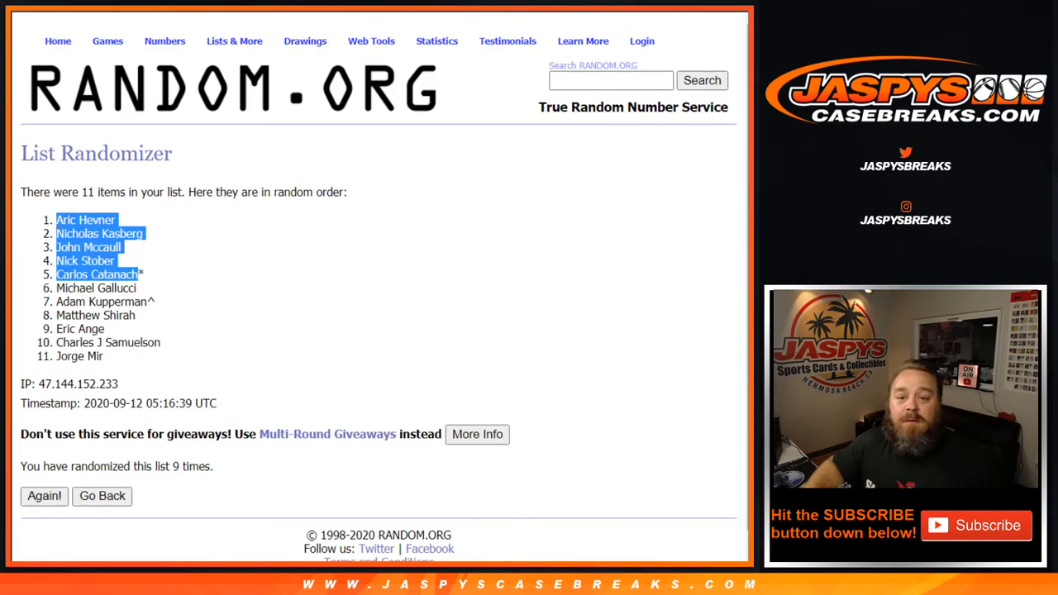
Step: Return to the Google Sheets spreadsheet showing Sheet2's eleven-name column
{"action": "key", "text": "ctrl+Tab"}
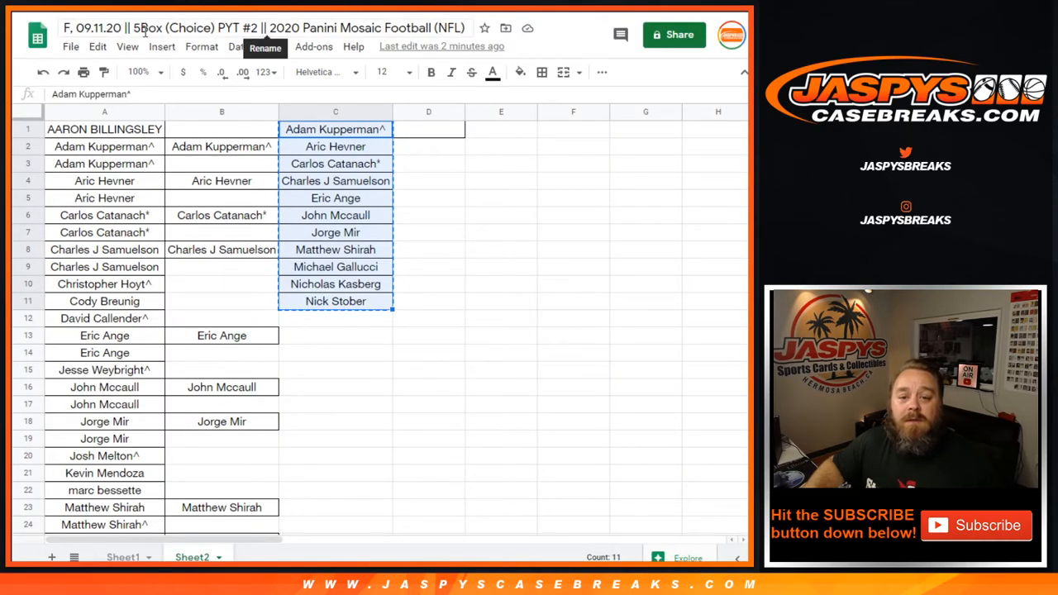